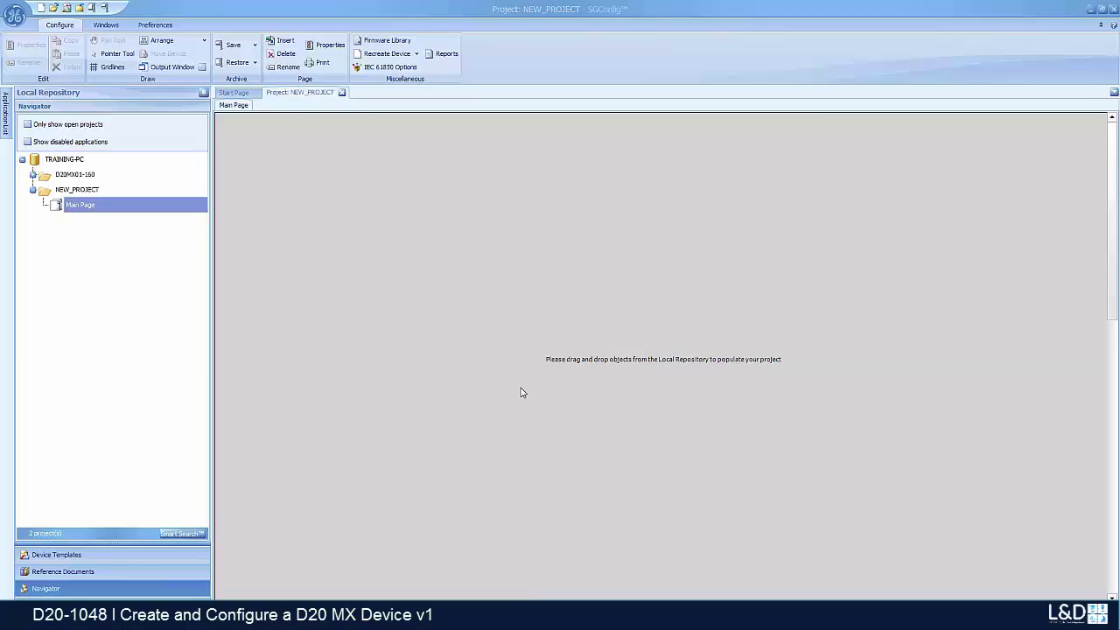
# Step: Place a D20MX v1.60 New Installation template from Device Templates onto the Main Page
pyautogui.click(152, 554)
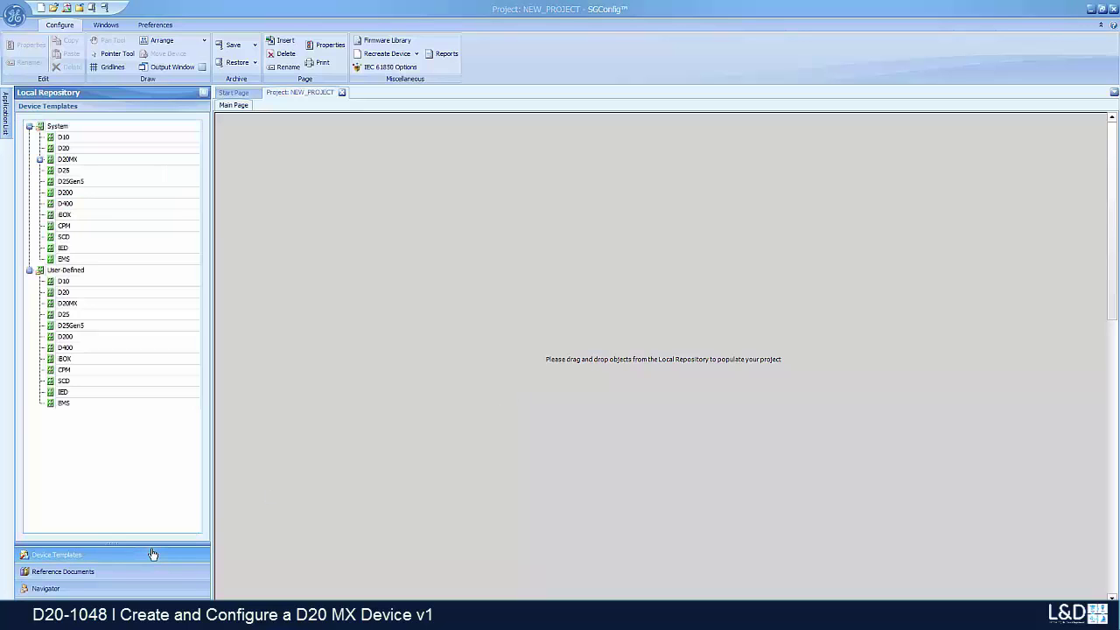
pyautogui.click(39, 160)
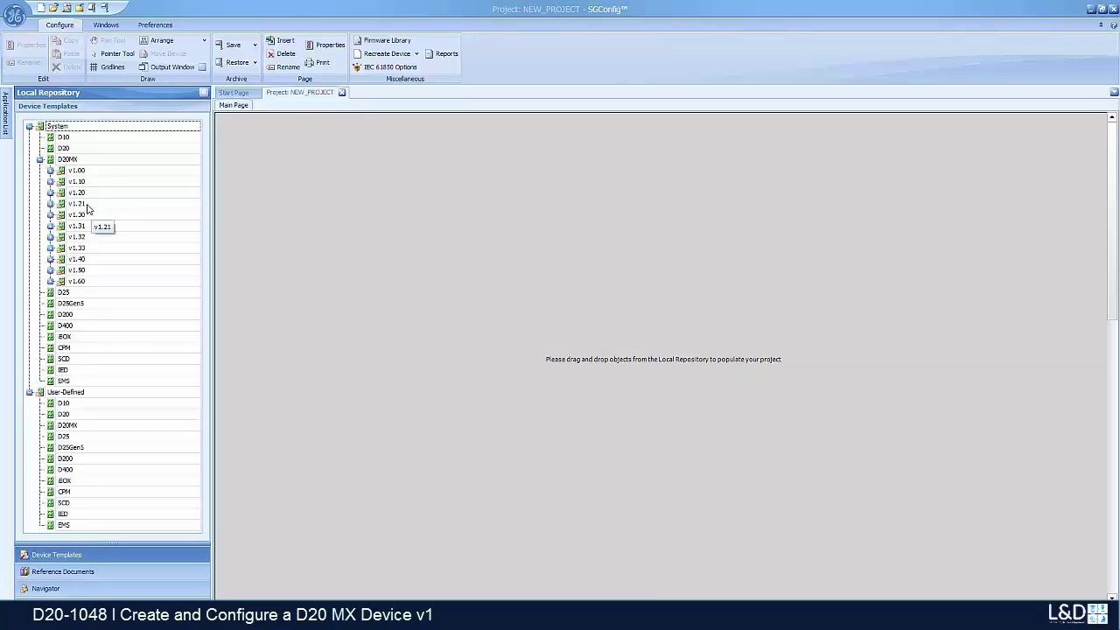
pyautogui.click(50, 281)
pyautogui.moveTo(100, 292); pyautogui.dragTo(327, 225)
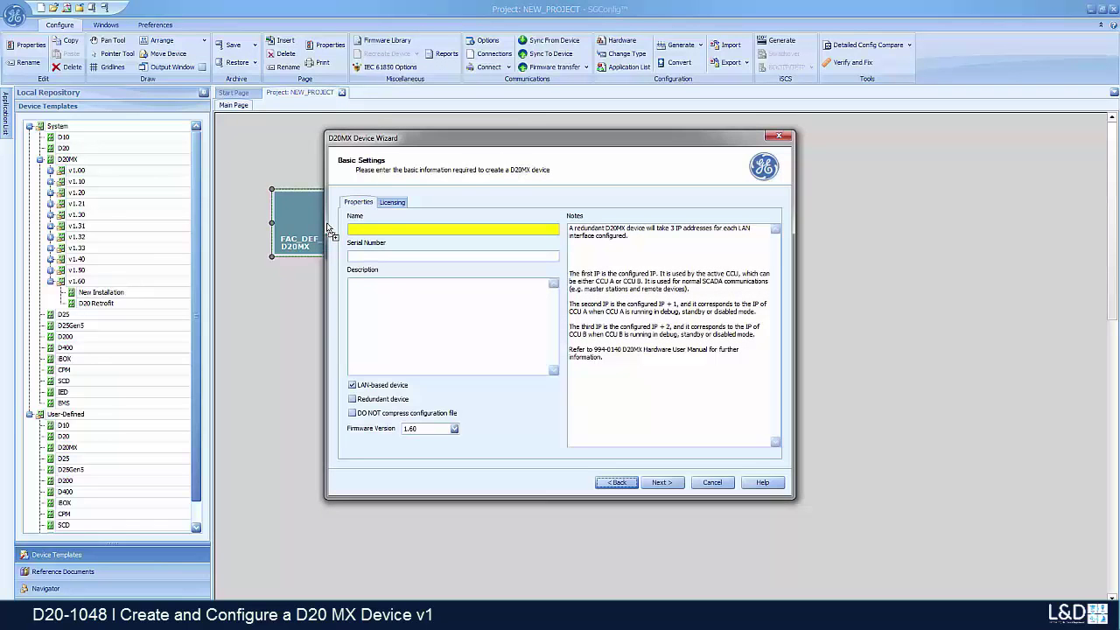
# Step: Name the device MY_D20MX, review its Licensing options, and advance to the LAN page
pyautogui.click(393, 230)
pyautogui.write('MY_D20MX')
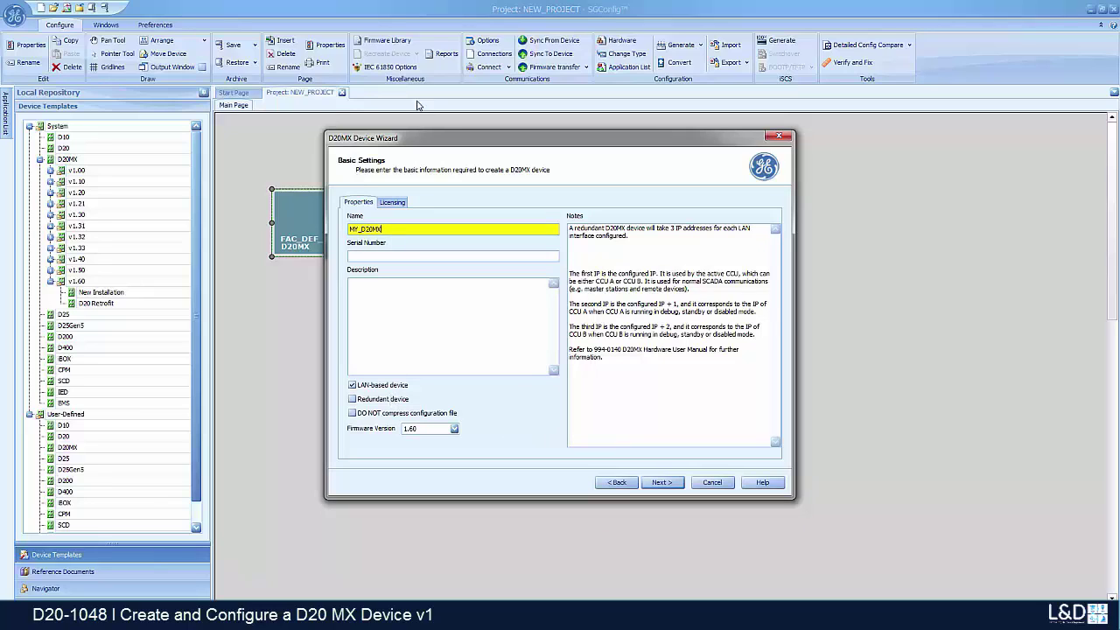
pyautogui.click(394, 206)
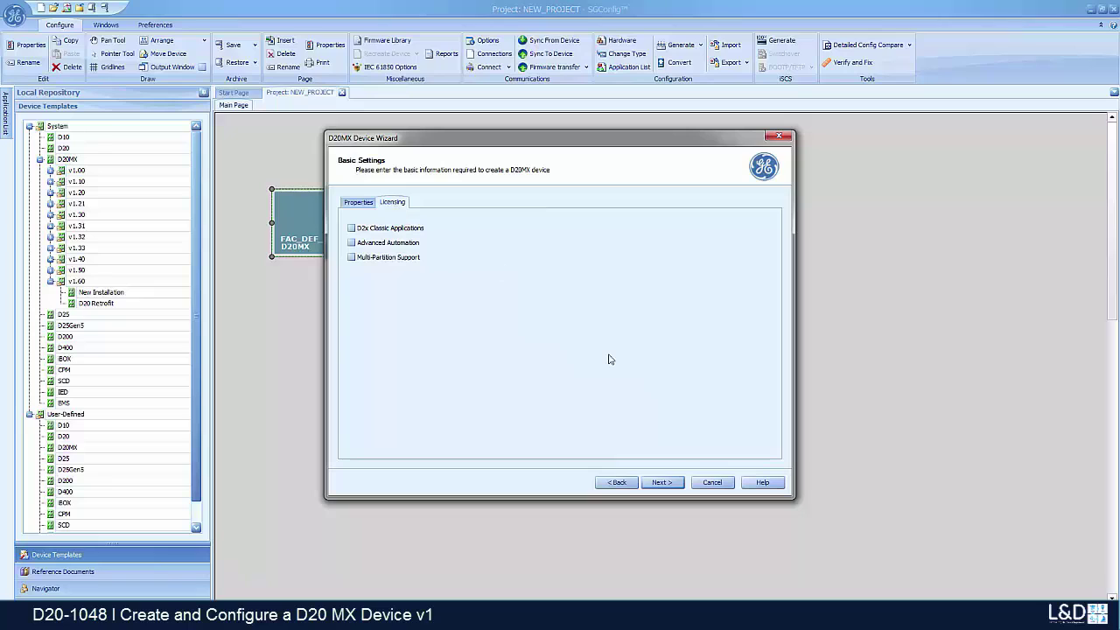
pyautogui.click(665, 484)
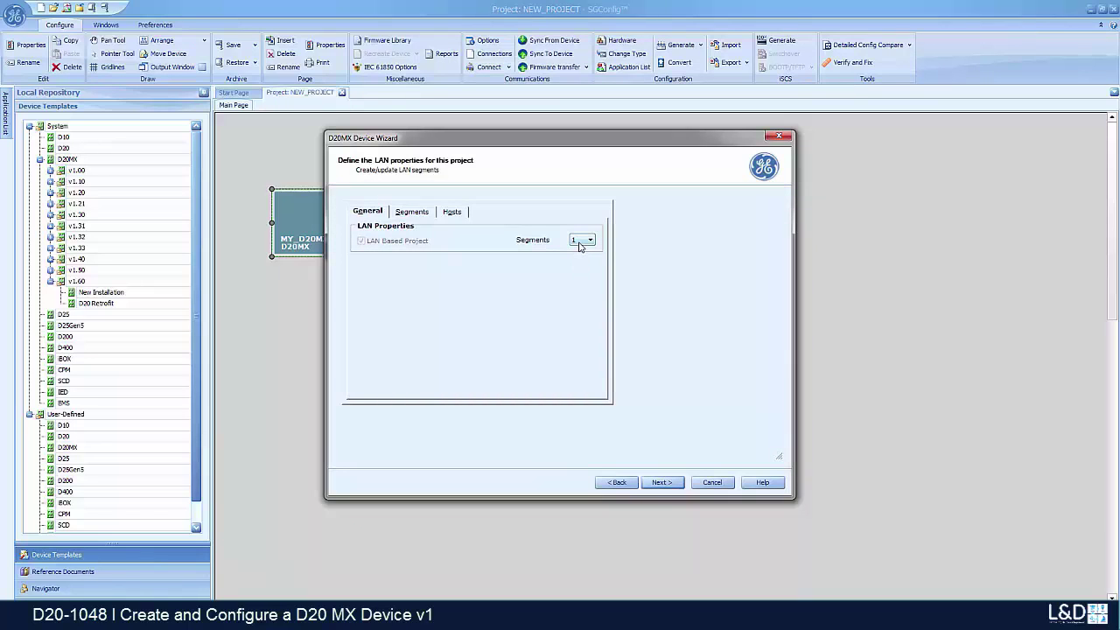
# Step: Enter LAN A address 192.168.2.0 and subnet mask 255.255.255.0 on the Segments tab
pyautogui.click(401, 216)
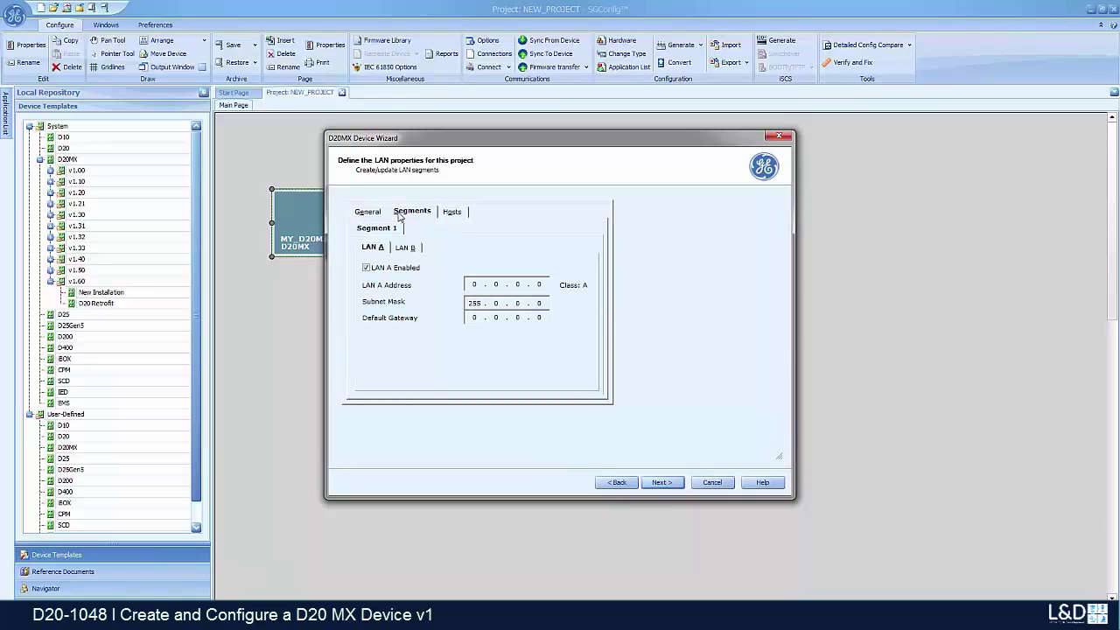
pyautogui.click(477, 285)
pyautogui.press('BackSpace')
pyautogui.write('192 . 168 .')
pyautogui.click(522, 285)
pyautogui.press('BackSpace')
pyautogui.write('2')
pyautogui.click(501, 302)
pyautogui.press('Tab')
pyautogui.write('255 . 255')
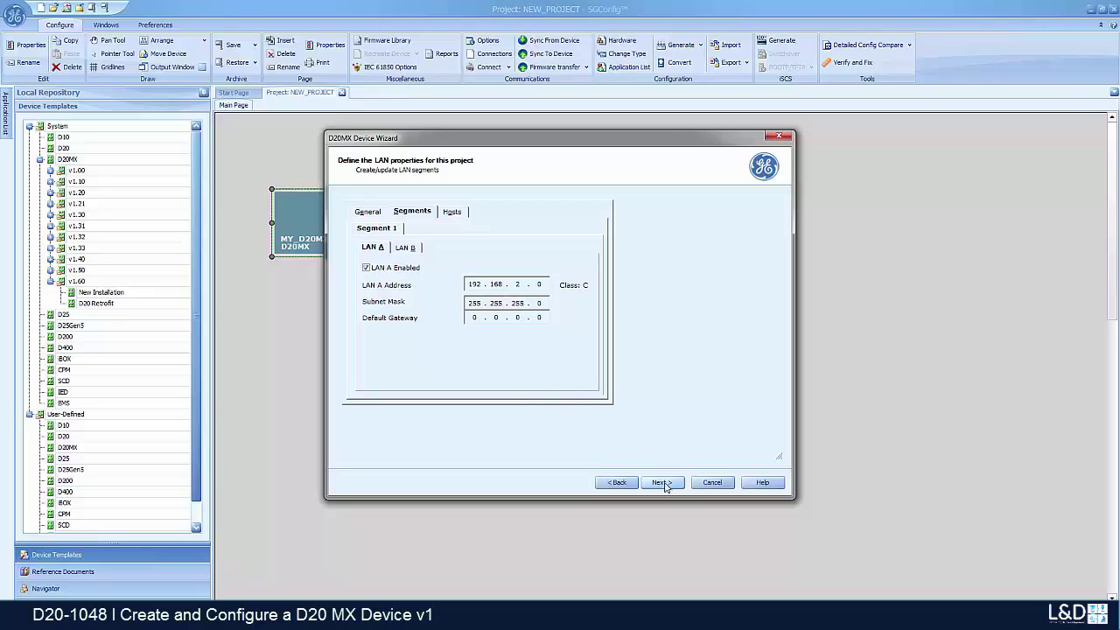
# Step: Review the processor firmware, LAN A host address 192.168.2.1, and the four TCP/IP services
pyautogui.click(662, 484)
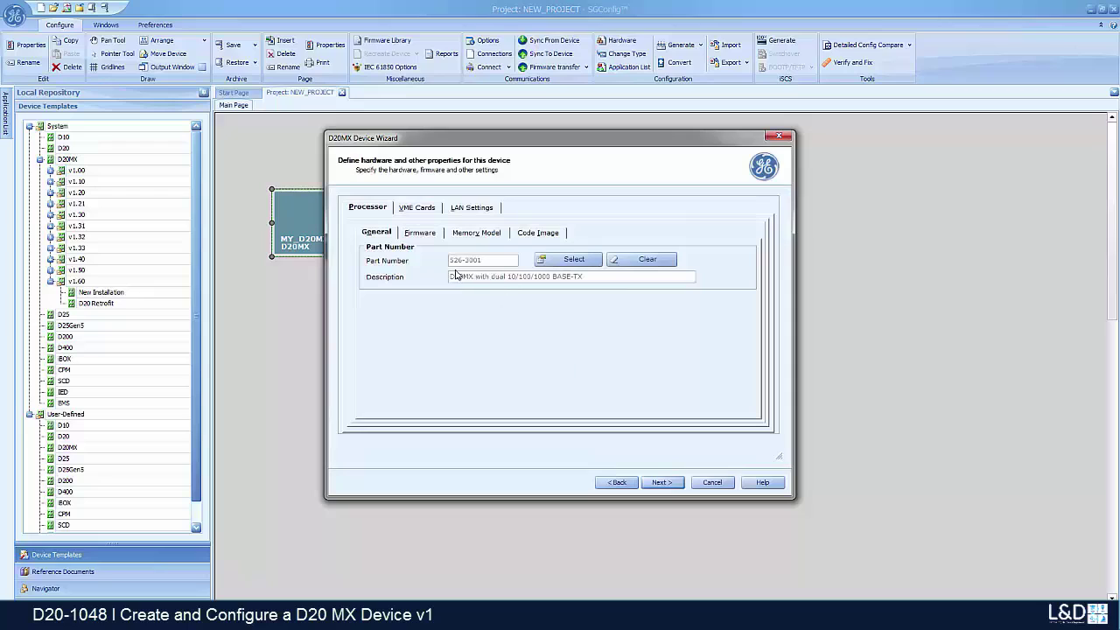
pyautogui.click(419, 234)
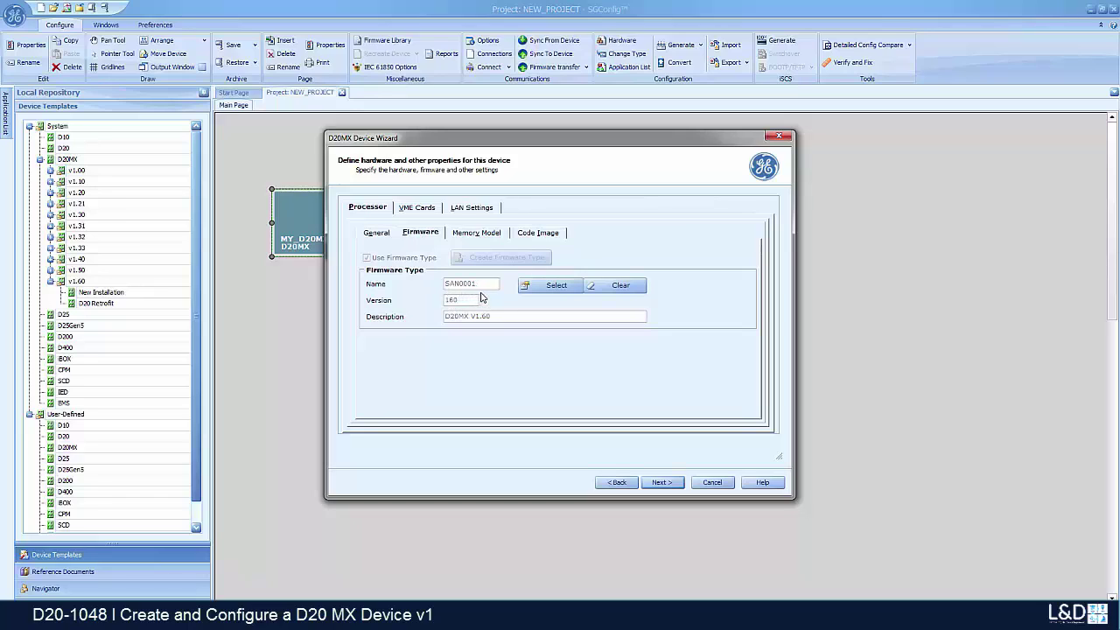
pyautogui.click(480, 215)
pyautogui.click(429, 226)
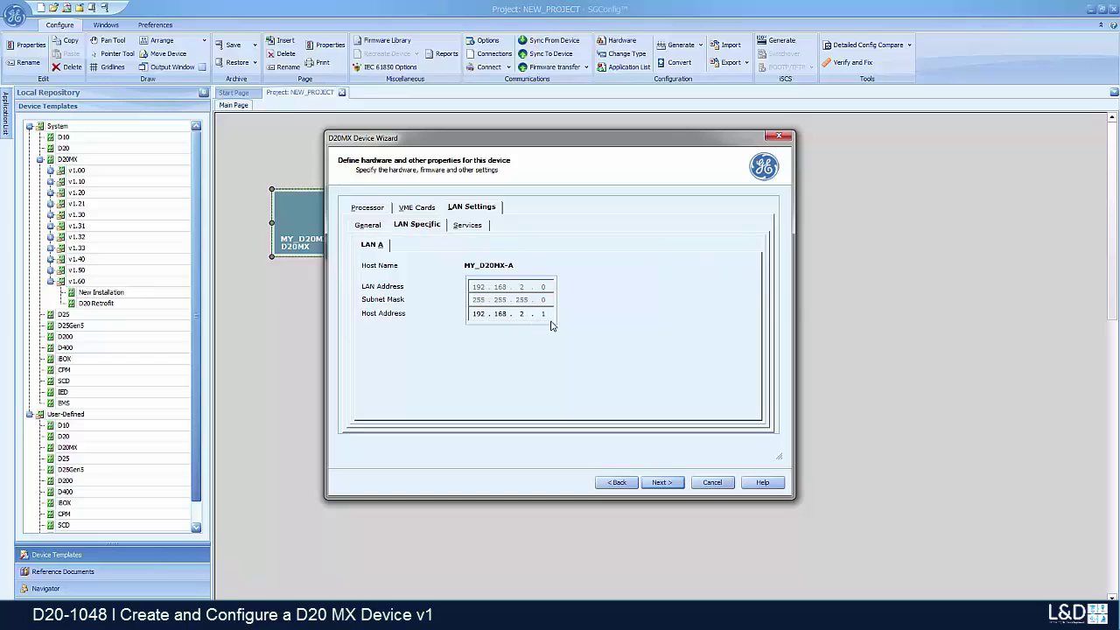
pyautogui.click(480, 229)
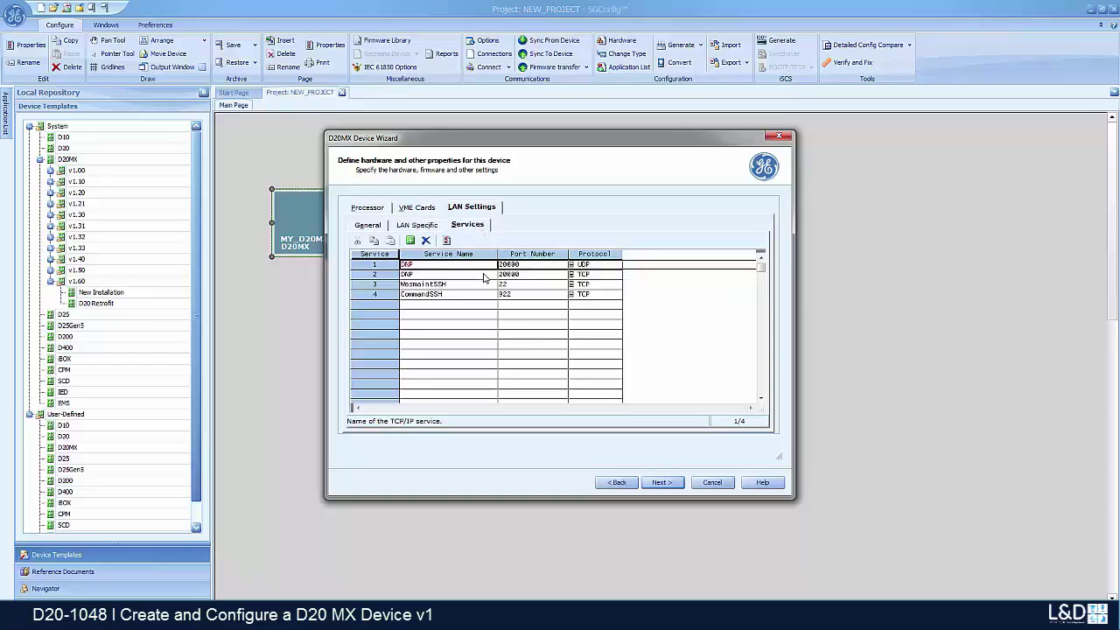
pyautogui.click(664, 488)
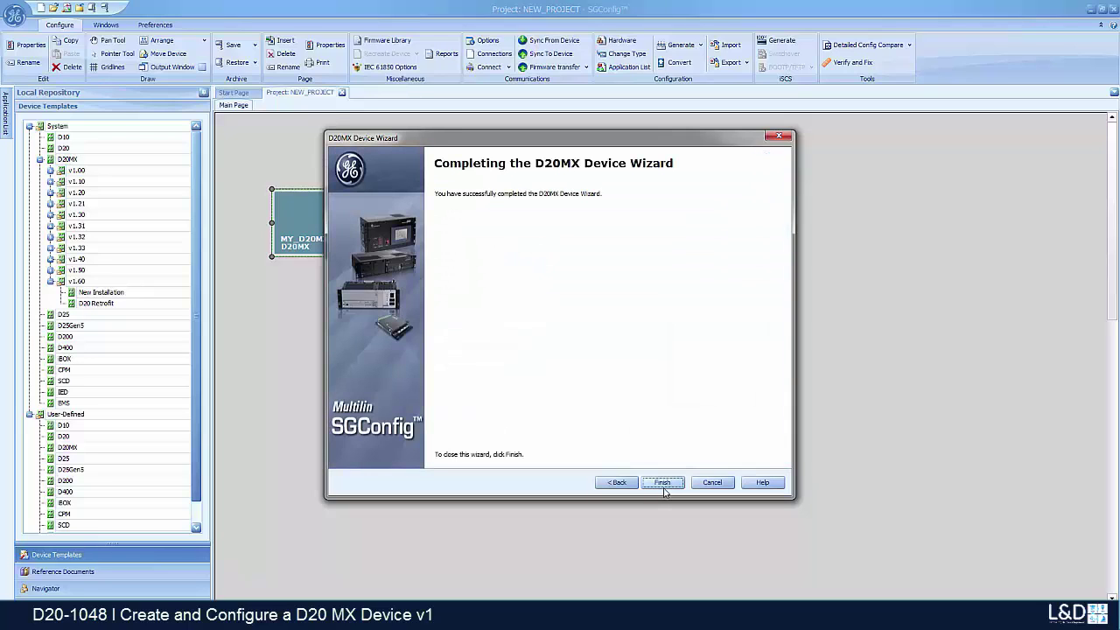
# Step: Finish the wizard so MY_D20MX appears on the NEW_PROJECT main page
pyautogui.click(663, 486)
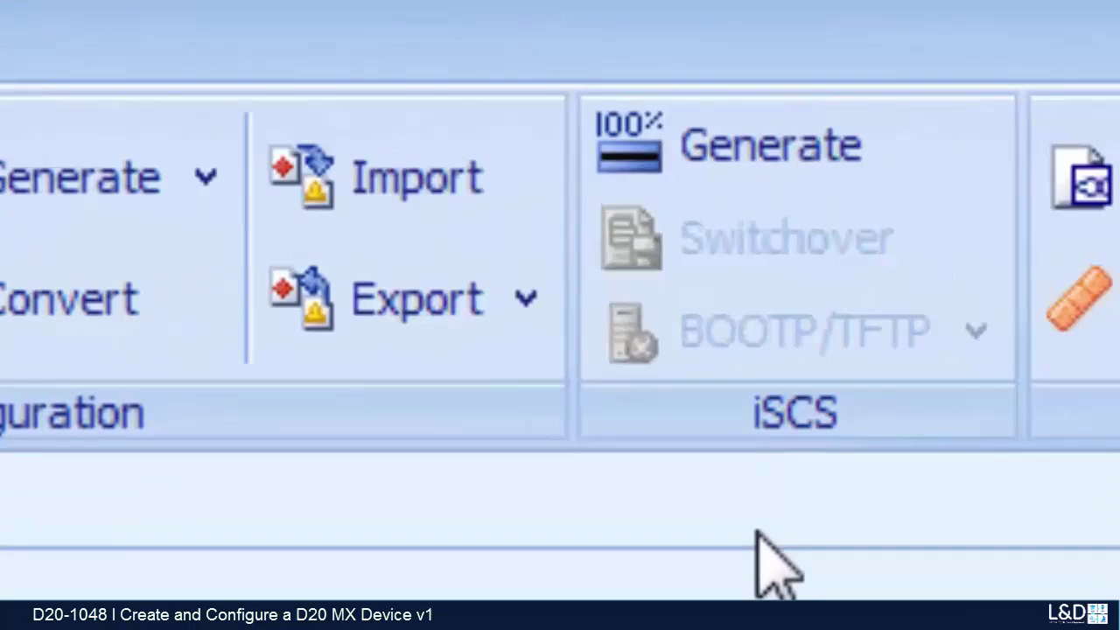
pyautogui.click(697, 150)
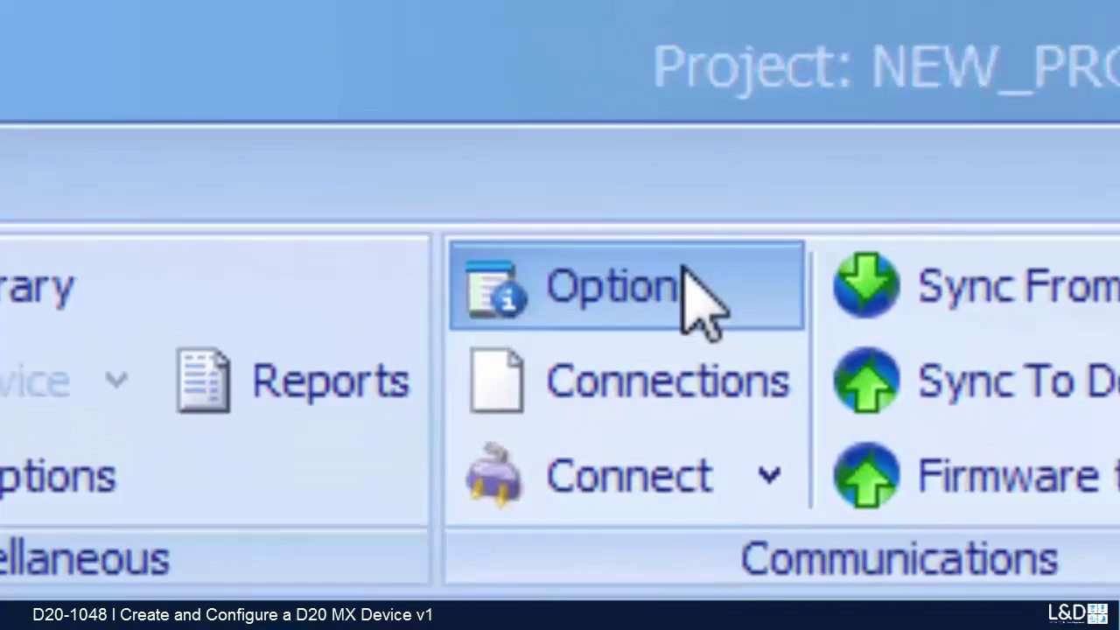
# Step: Set the device connection to Direct Serial on COM4
pyautogui.click(687, 278)
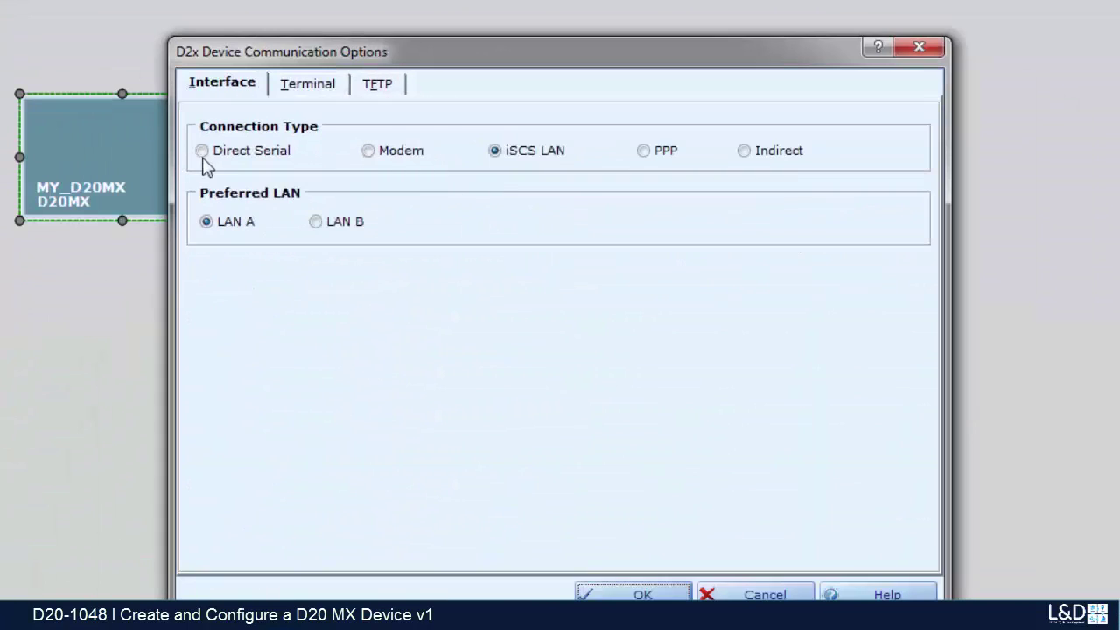
pyautogui.click(175, 339)
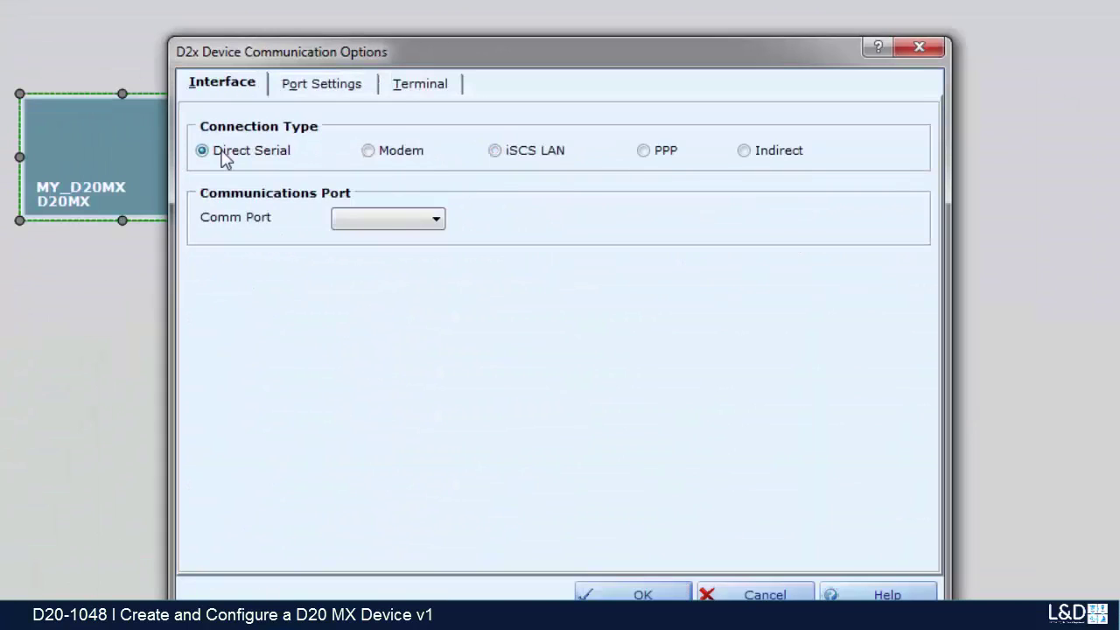
pyautogui.click(394, 219)
pyautogui.click(391, 240)
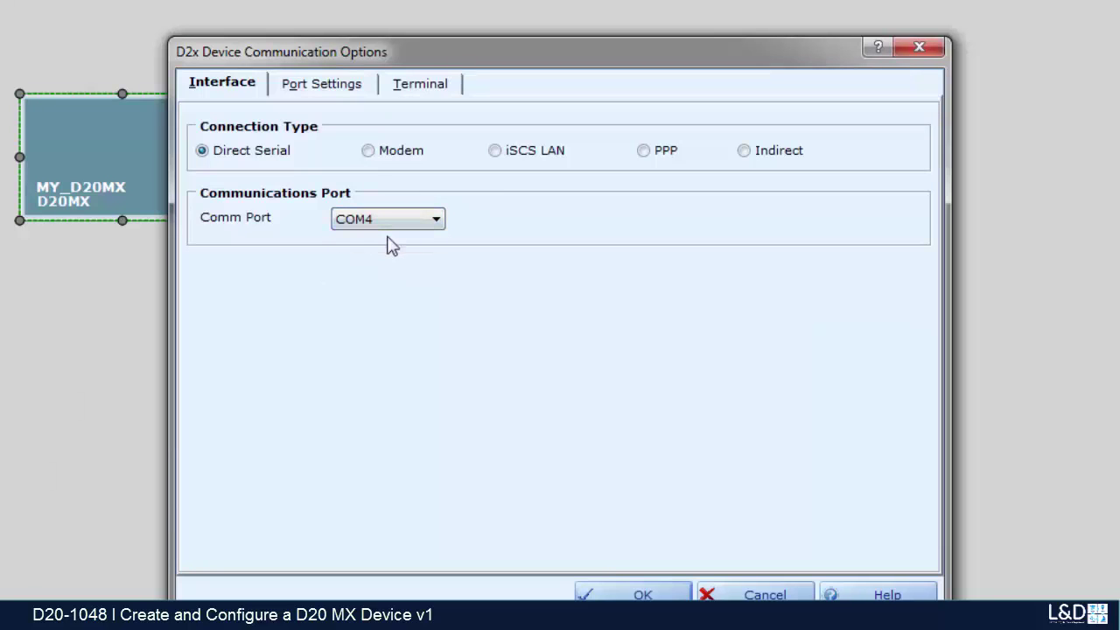
# Step: Set the terminal emulator baud rate to 9600 and enable 115200 file transfers
pyautogui.click(342, 92)
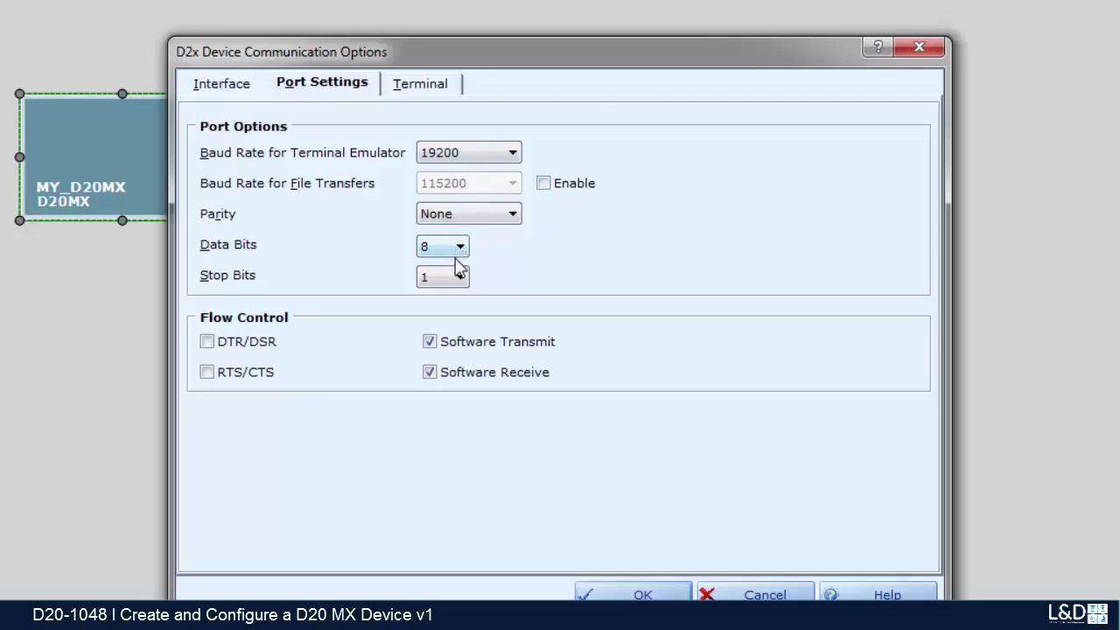
pyautogui.click(483, 157)
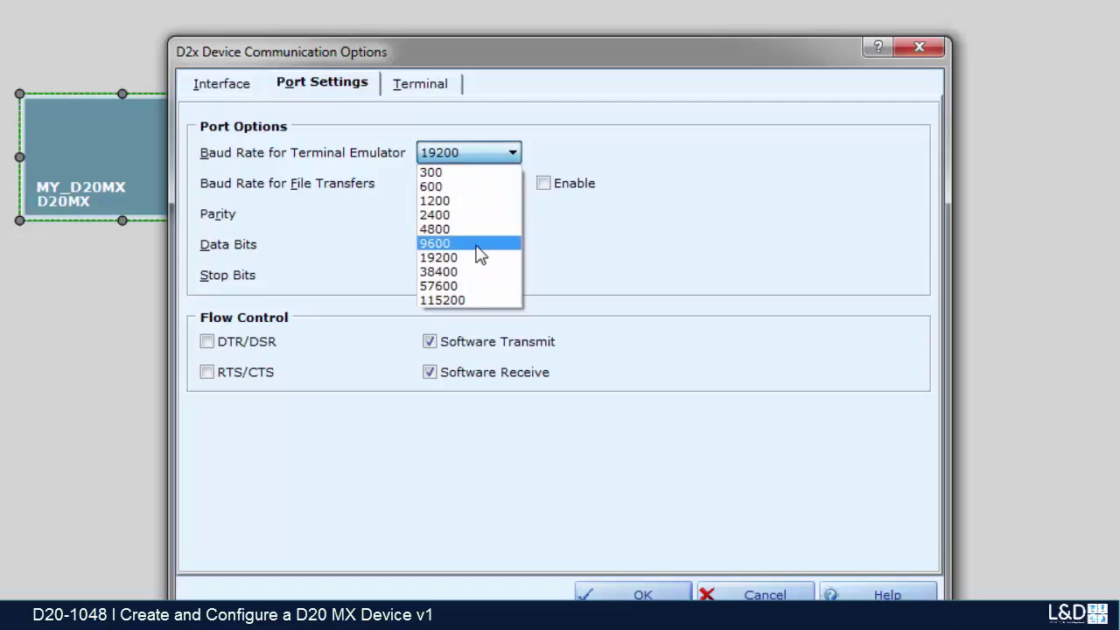
pyautogui.click(480, 245)
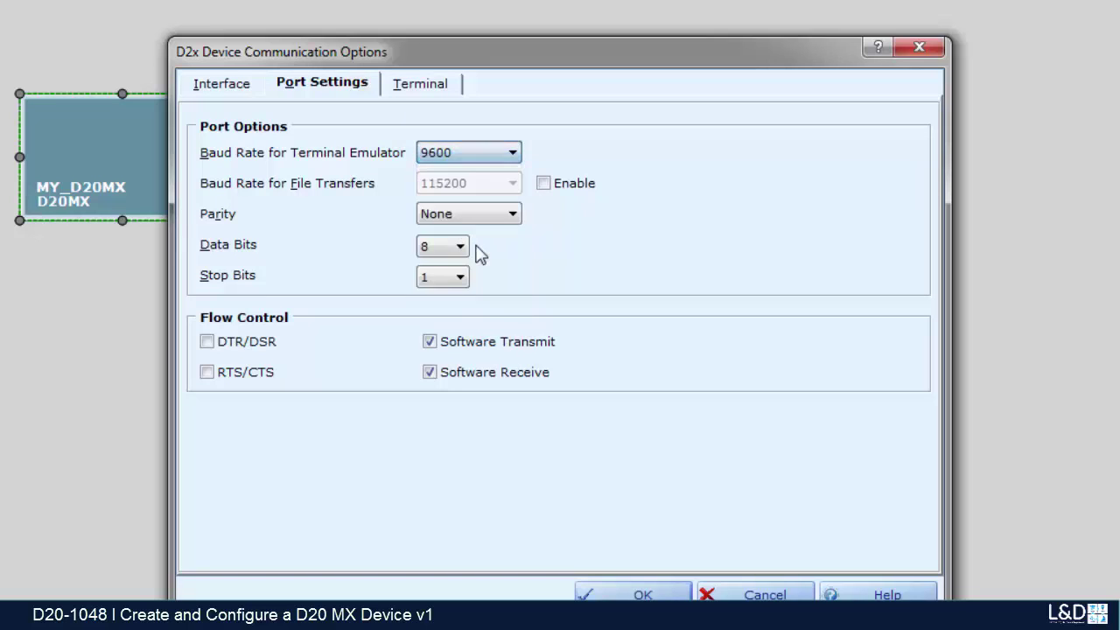
pyautogui.click(548, 187)
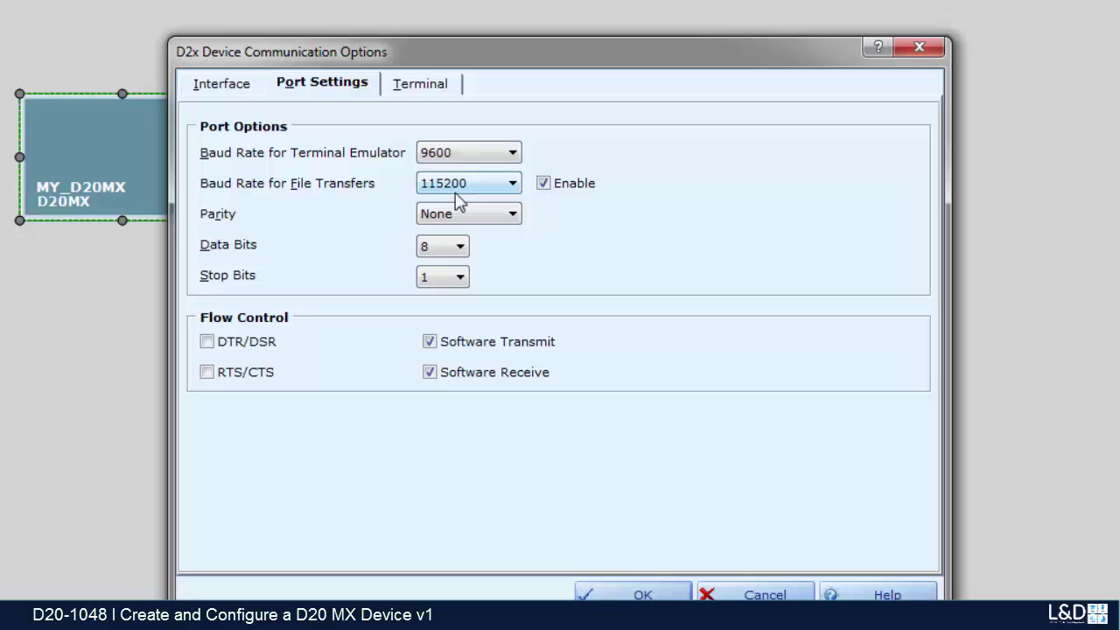
# Step: Apply the settings, erase flash with efn, and boot the device with go ff800108
pyautogui.click(604, 593)
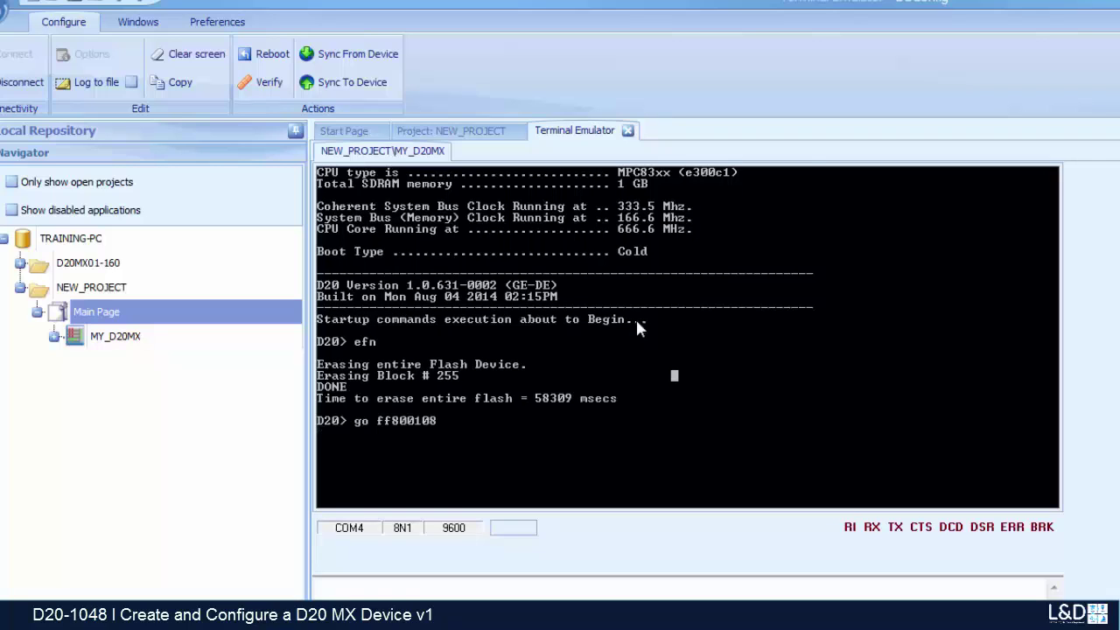
pyautogui.press('Return')
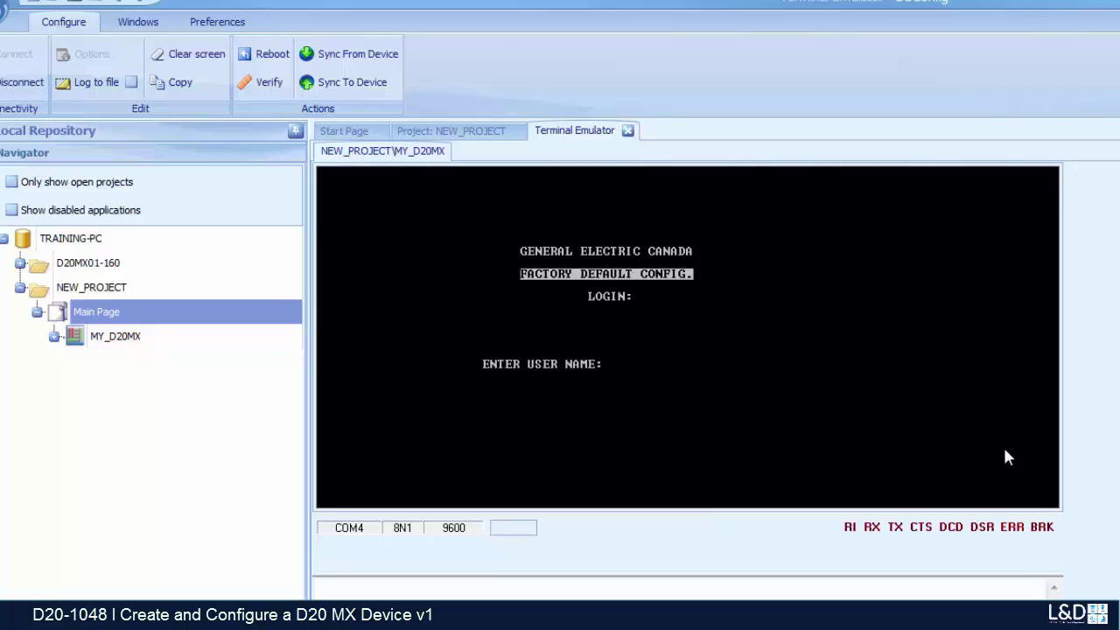
# Step: Log into the factory-default config as admin with the account password
pyautogui.write('admin')
pyautogui.press('Return')
pyautogui.write('***')
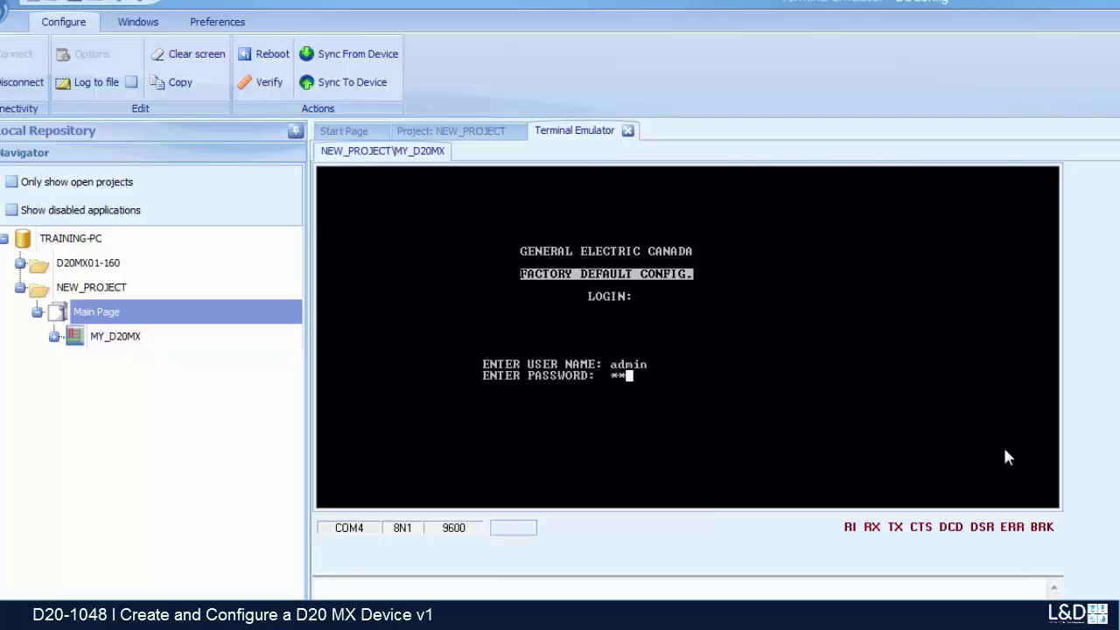
pyautogui.write('*****')
pyautogui.press('Return')
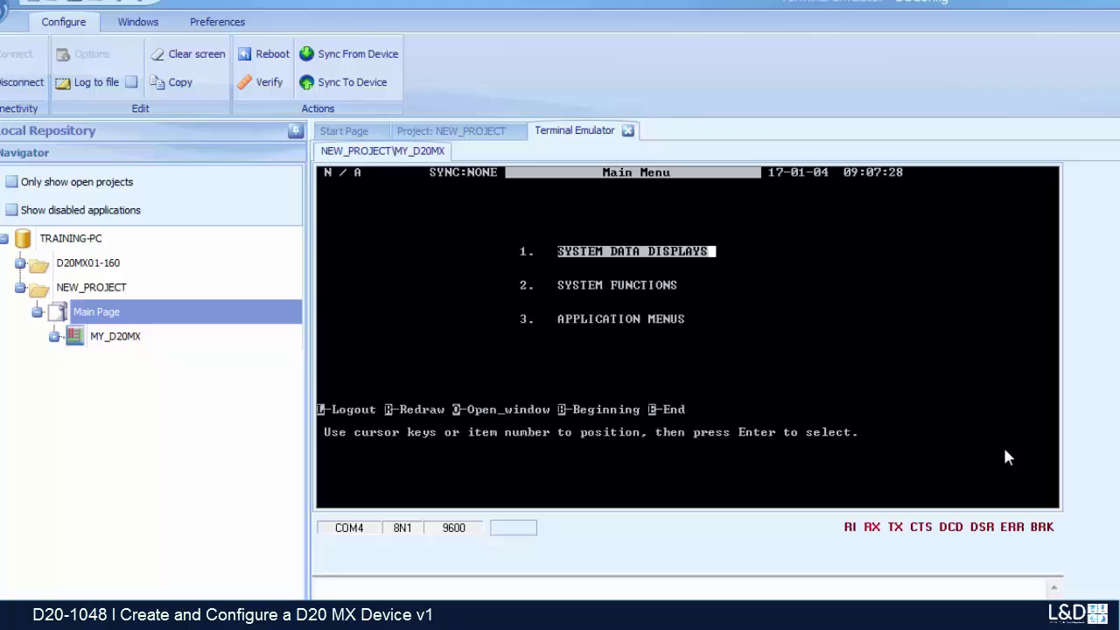
# Step: Enter System Functions > Shell and continue to the D20M> prompt
pyautogui.press('Down')
pyautogui.press('Return')
pyautogui.press('Down')
pyautogui.press('Down')
pyautogui.press('Return')
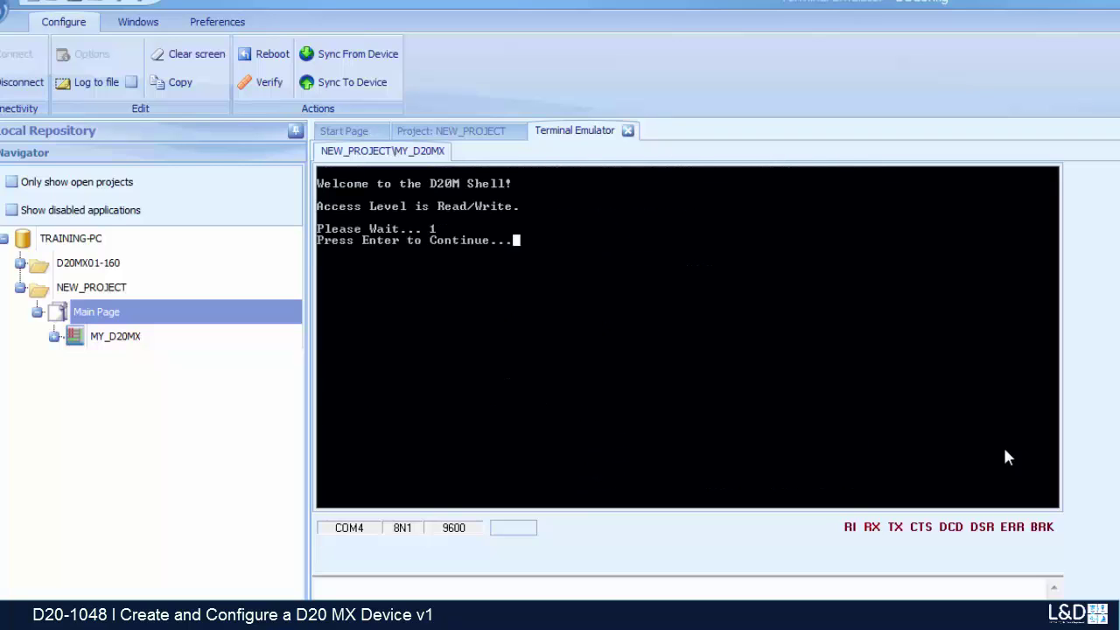
pyautogui.press('Return')
pyautogui.press('Return')
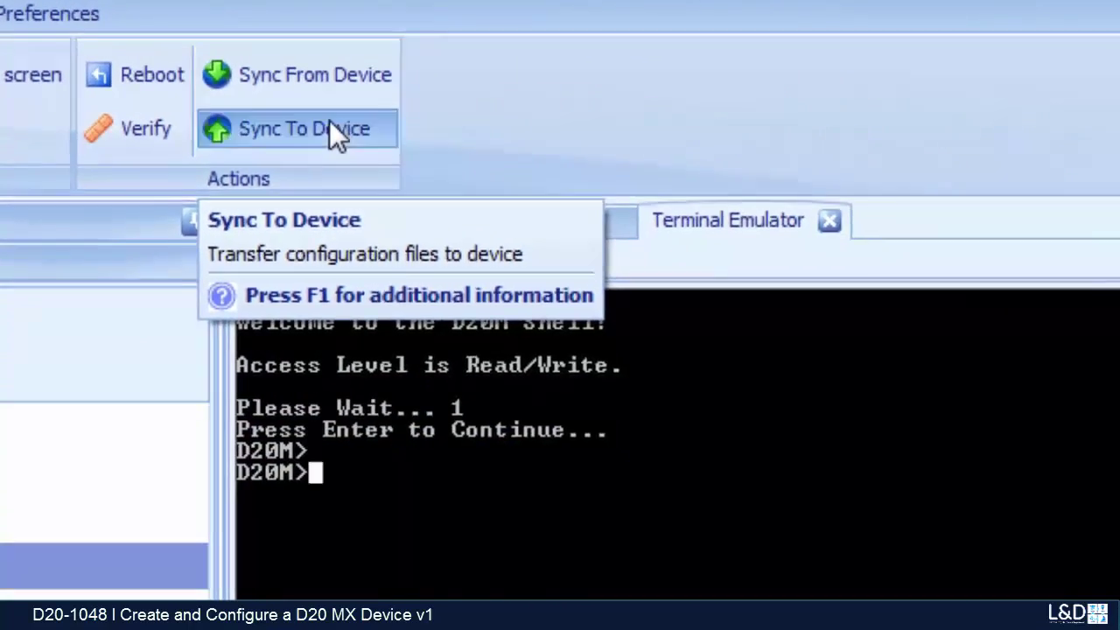
# Step: Sync the MY_D20MX configuration to the device until Download successful is reported
pyautogui.click(521, 194)
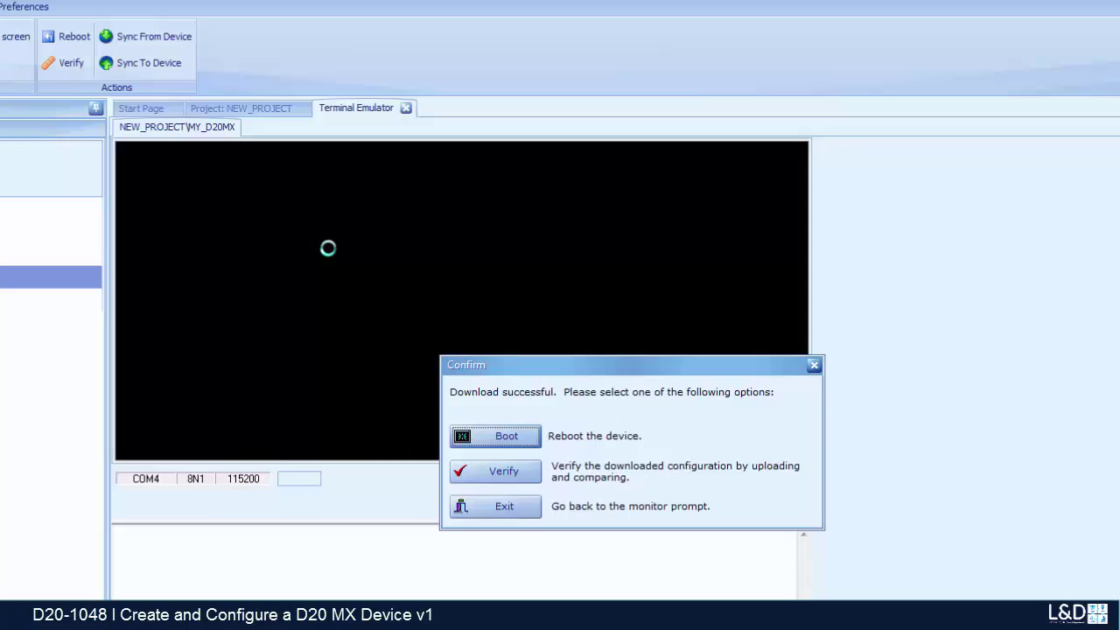
# Step: Let the D20MX reboot from the confirmation and wait for 'Started application.'
pyautogui.press('Escape')
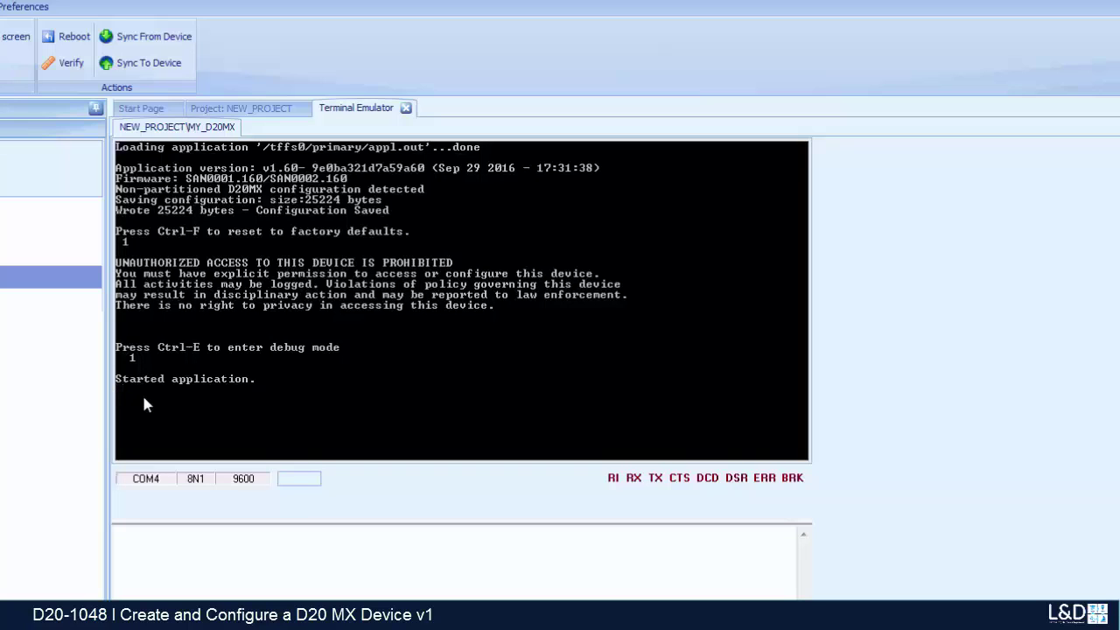
# Step: Log back into the D20MX as admin with the account password
pyautogui.press('Return')
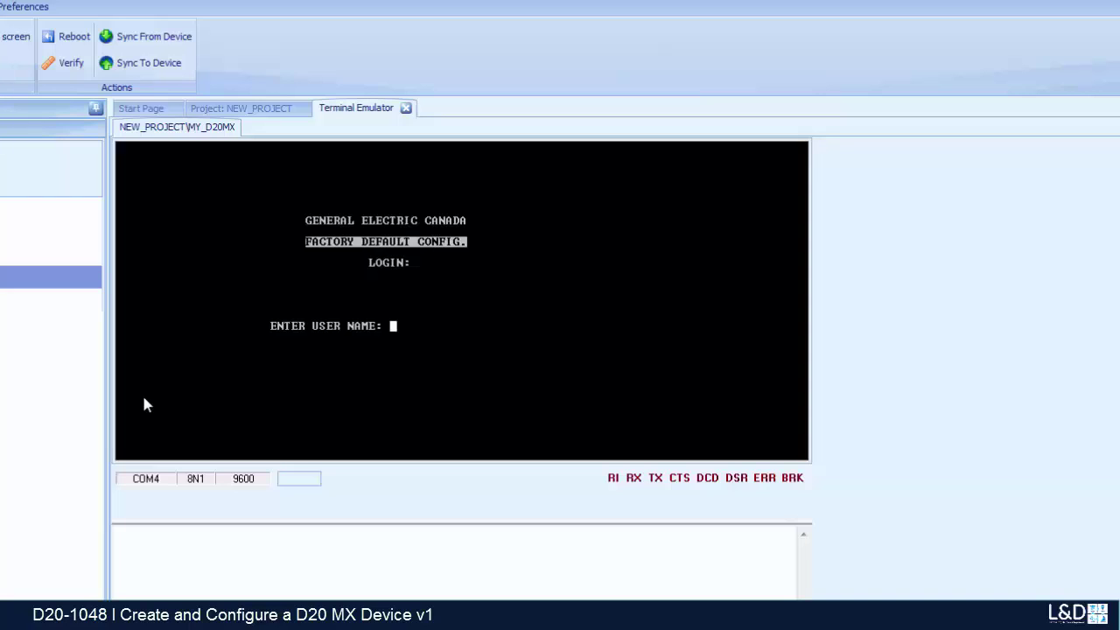
pyautogui.write('ad min')
pyautogui.press('Return')
pyautogui.write('**')
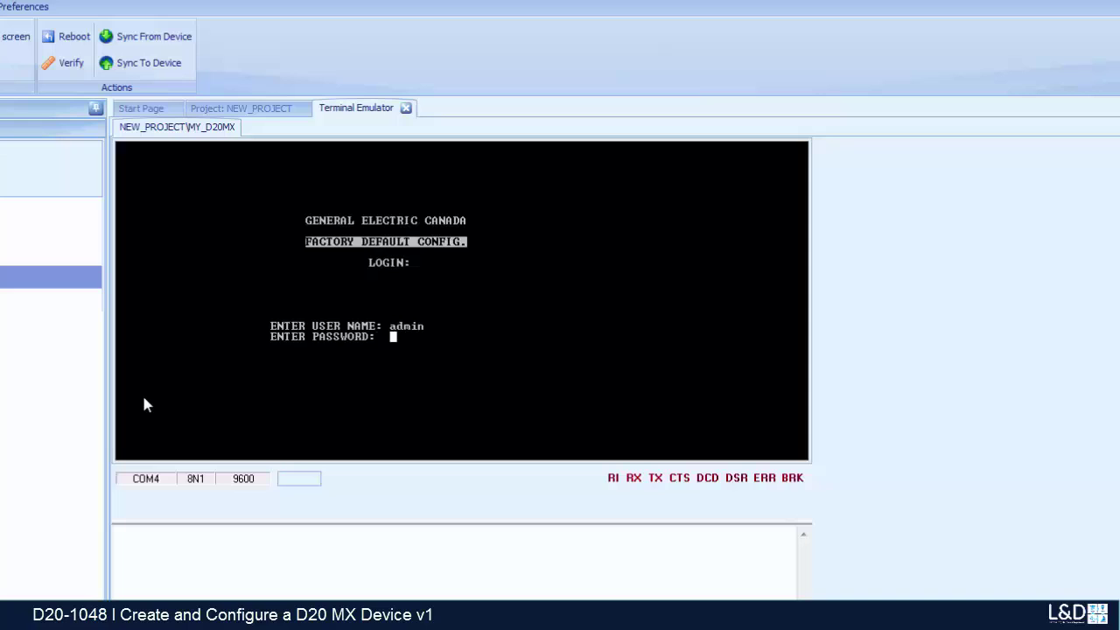
pyautogui.write('******')
pyautogui.press('Return')
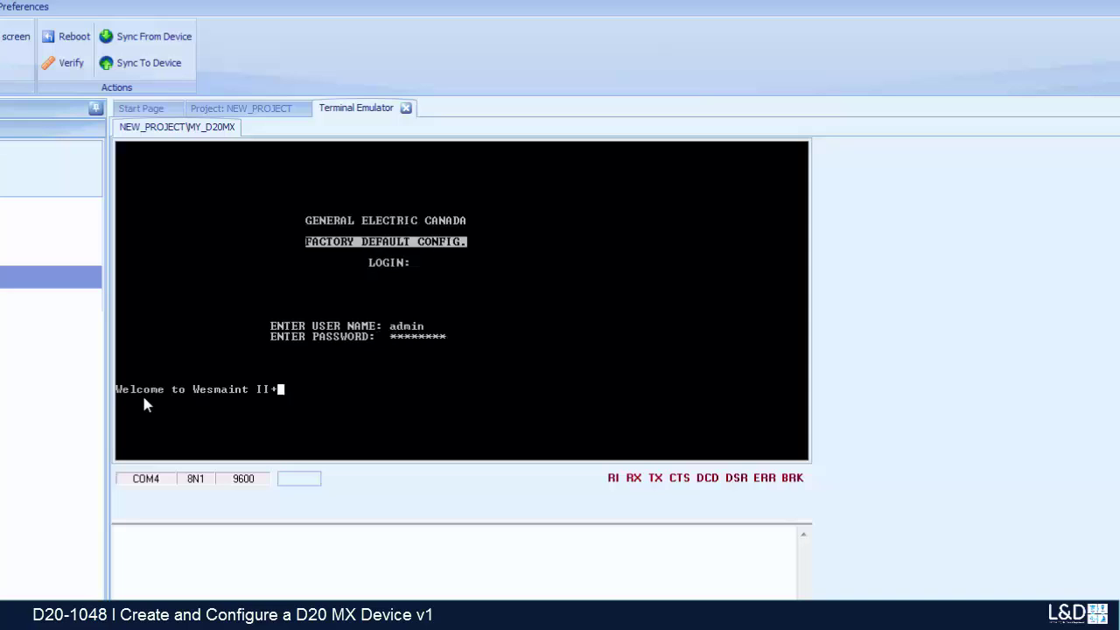
# Step: Show the error log from System Functions, listing en0 IP 192.168.2.1
pyautogui.press('Down')
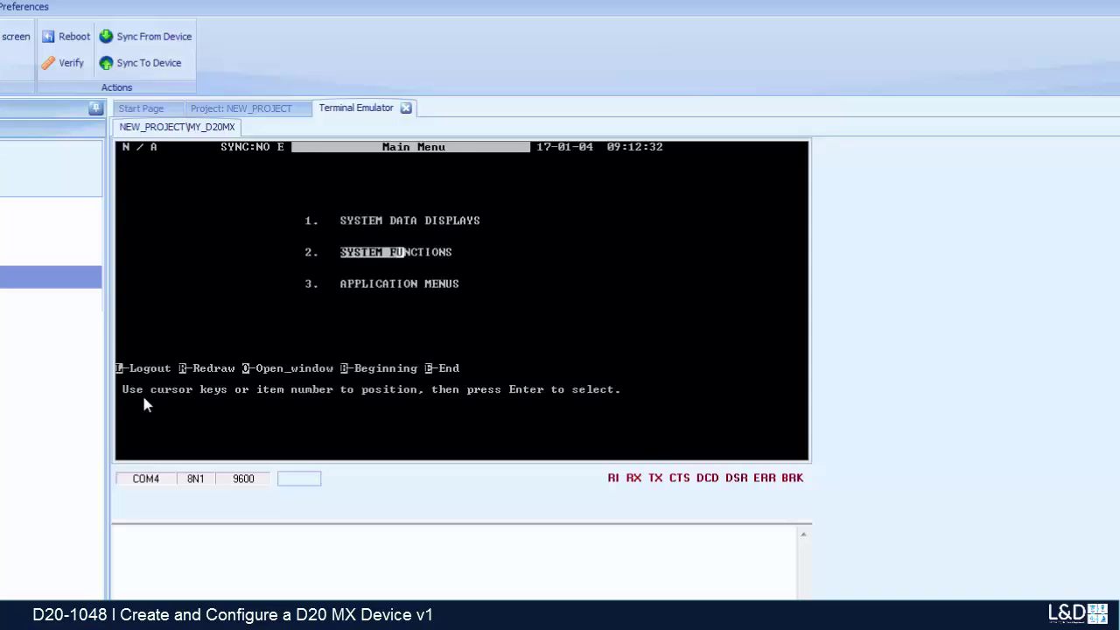
pyautogui.press('Return')
pyautogui.press('Down')
pyautogui.press('Down')
pyautogui.press('Down')
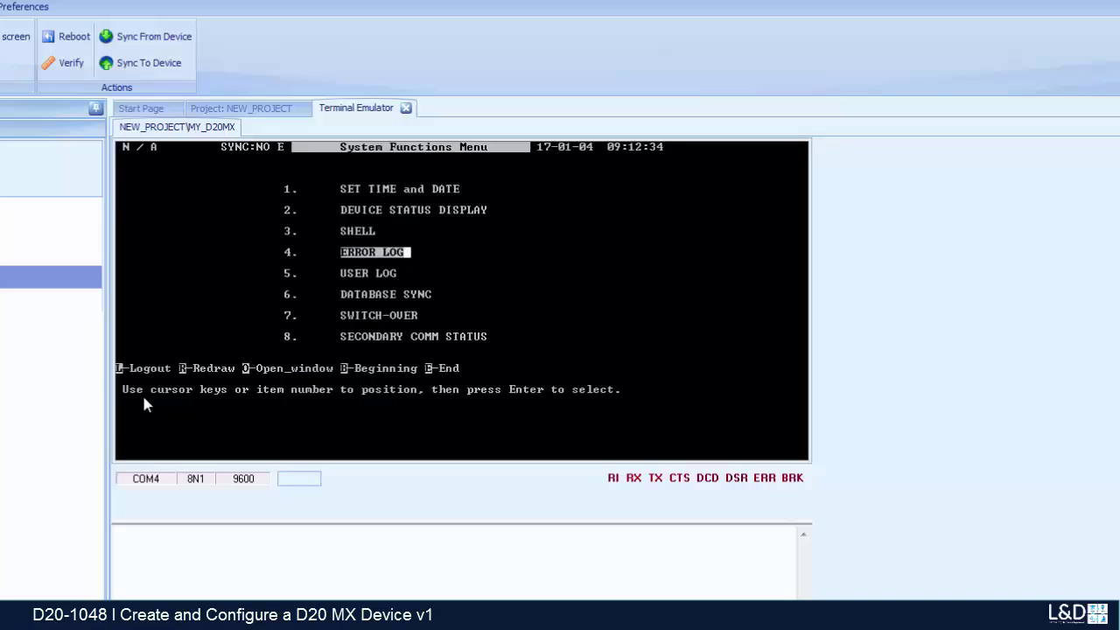
pyautogui.press('Return')
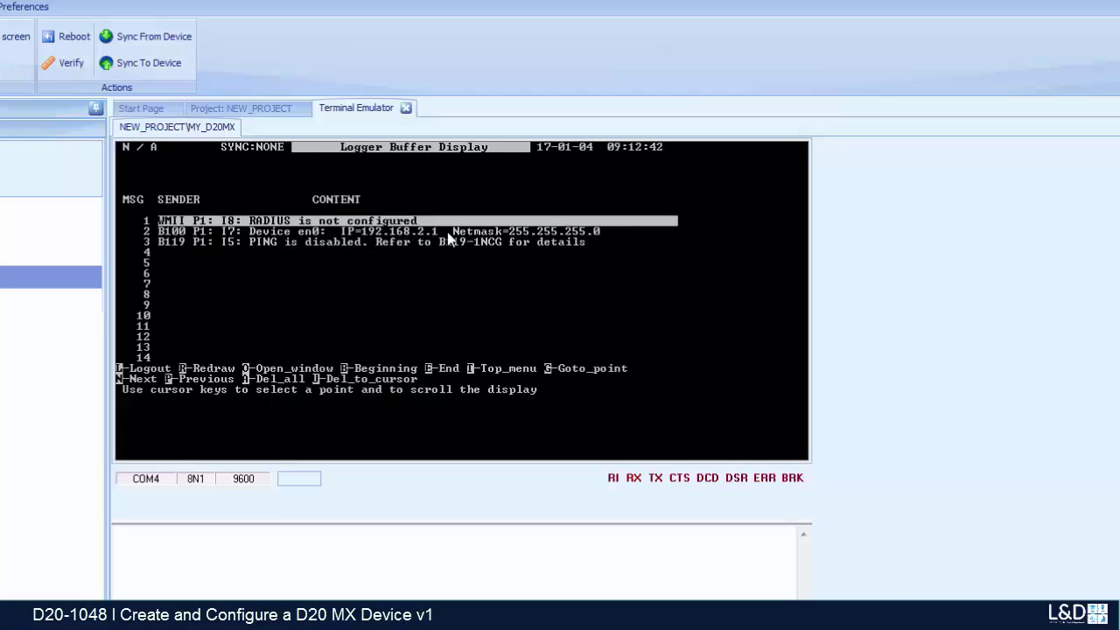
# Step: Open the D20M shell and run img to list the image versions
pyautogui.hotkey('ctrl', 't')
pyautogui.press('3')
pyautogui.press('Return')
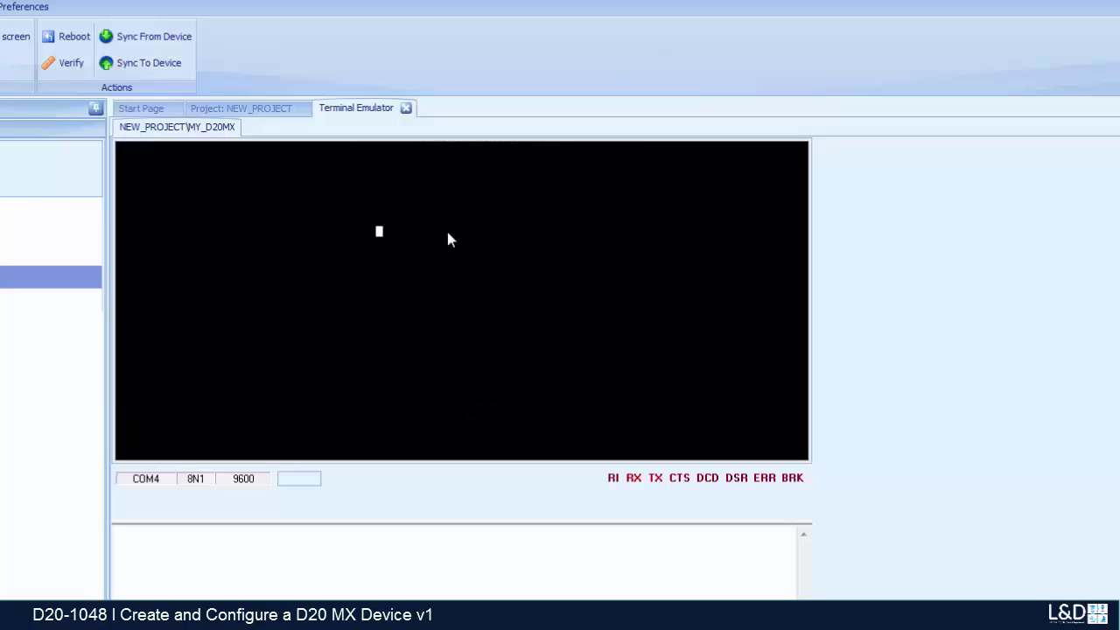
pyautogui.press('Return')
pyautogui.press('Return')
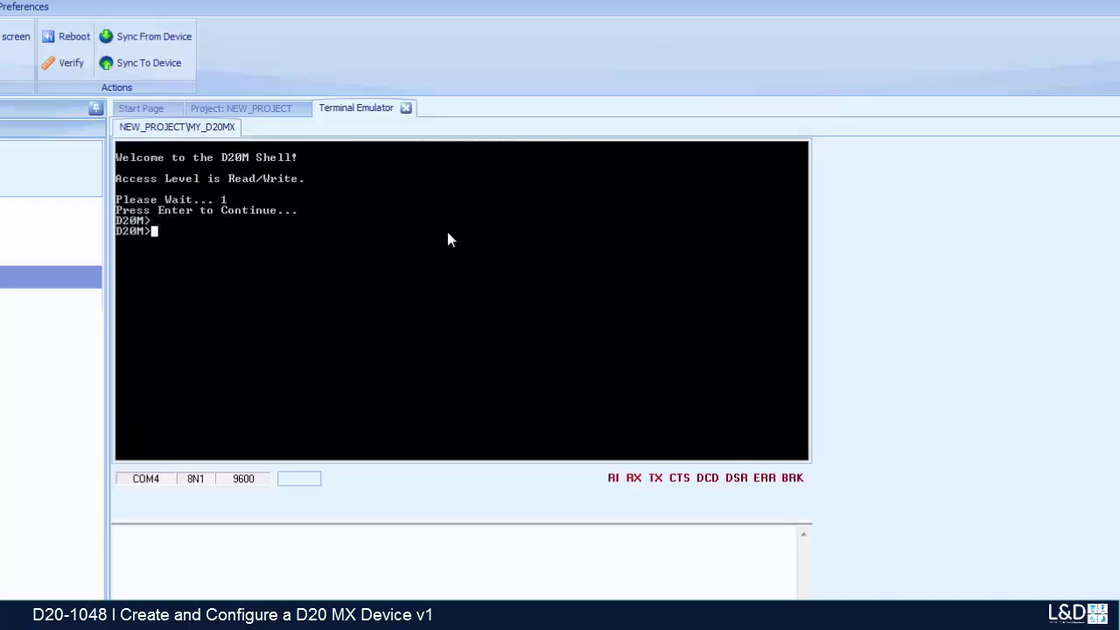
pyautogui.write('img')
pyautogui.press('Return')
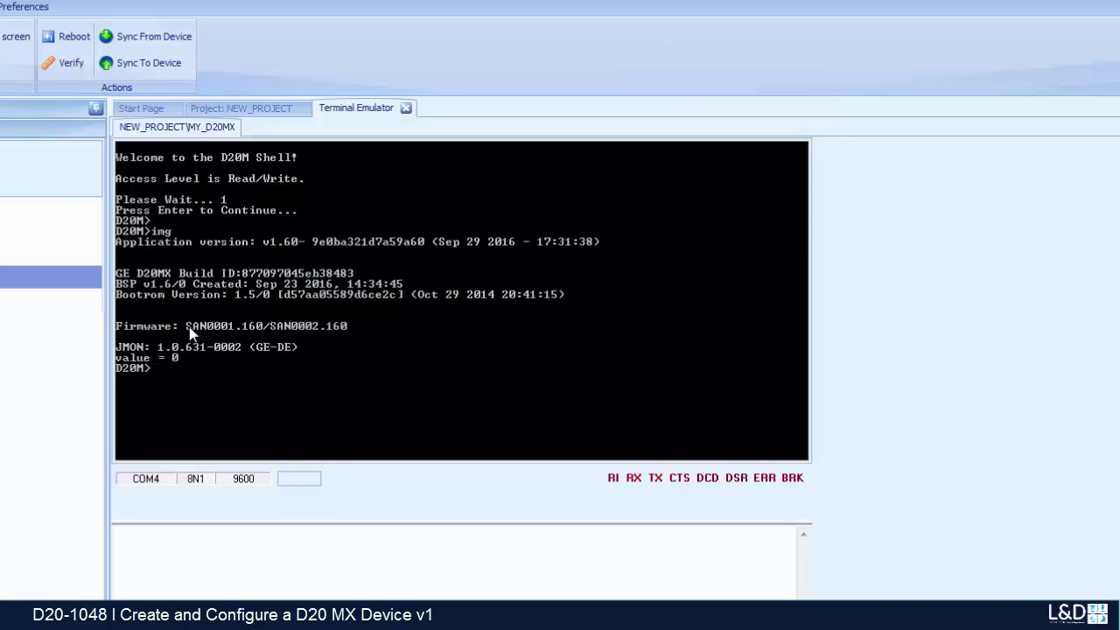
# Step: Highlight firmware SAN0001.160/SAN0002.160 and JMON 1.0.631-0002 in the img output
pyautogui.moveTo(184, 327); pyautogui.dragTo(348, 329)
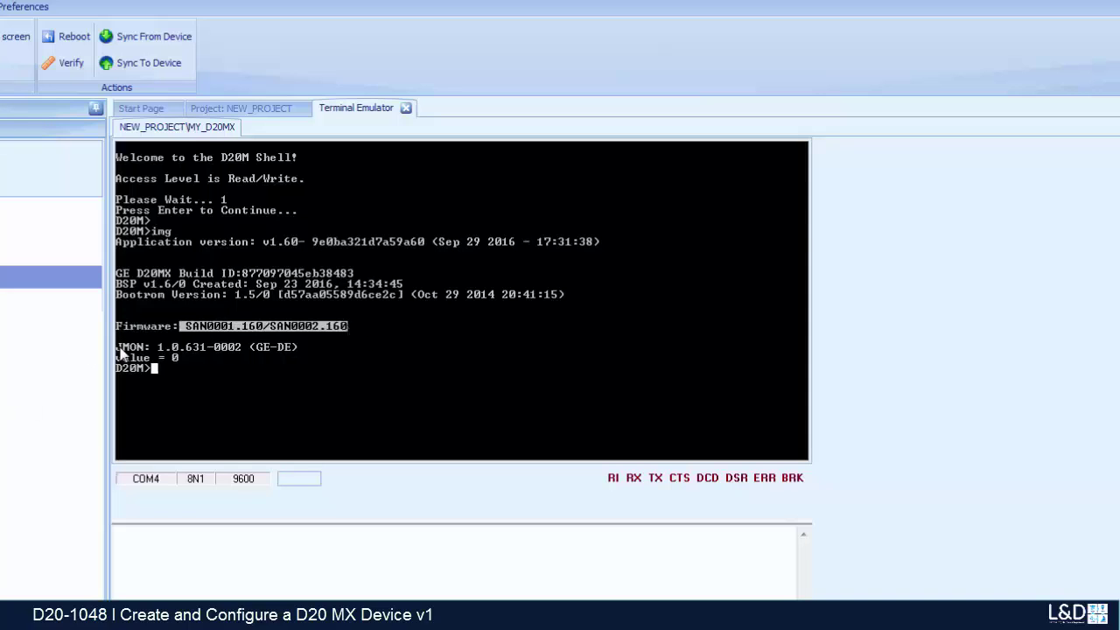
pyautogui.moveTo(117, 348); pyautogui.dragTo(307, 350)
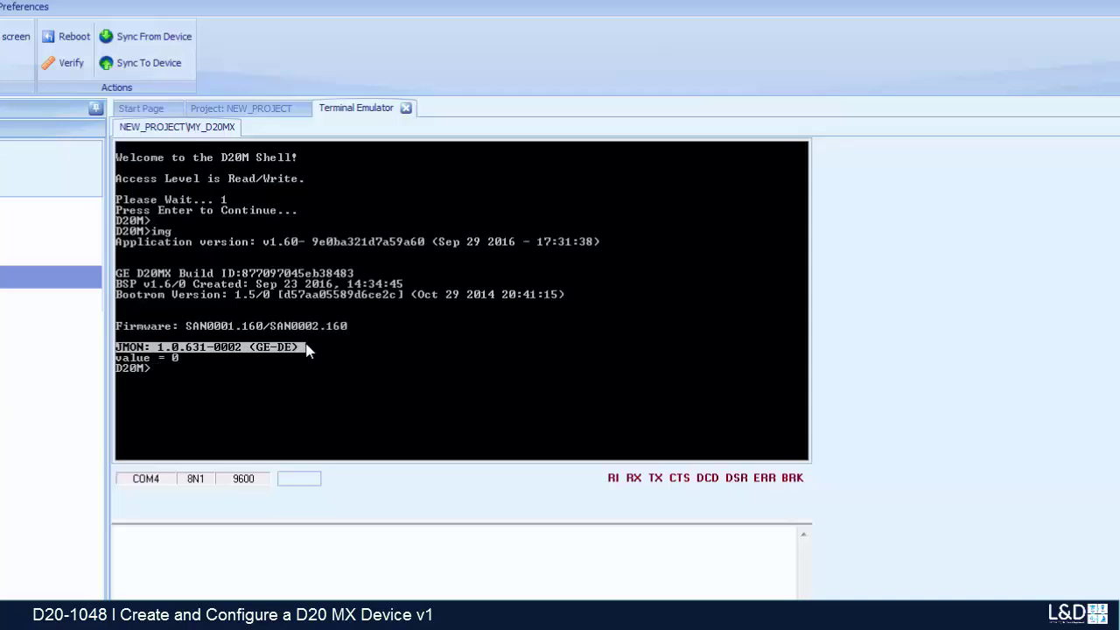
pyautogui.click(192, 404)
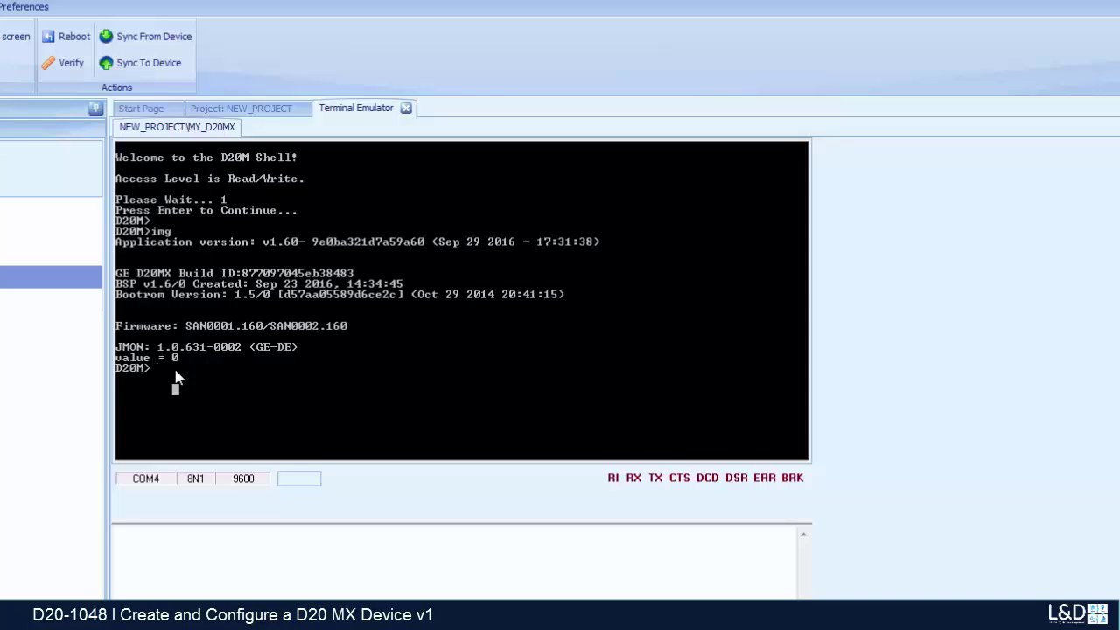
# Step: Exit the D20M shell and log off the WESMAINT II session
pyautogui.write('exit')
pyautogui.press('Return')
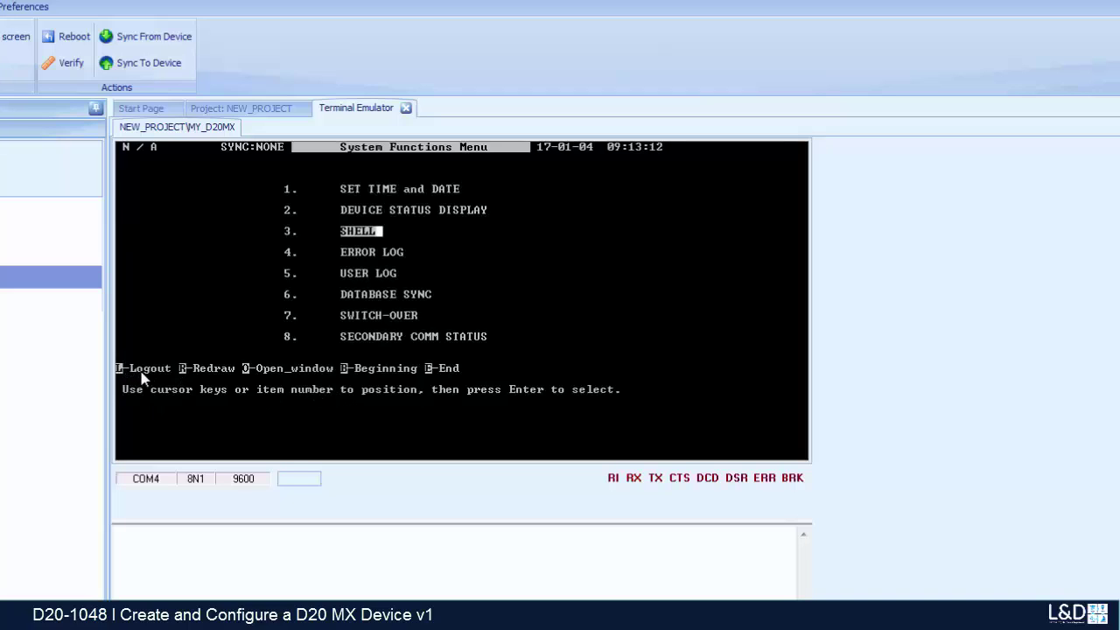
pyautogui.press('l')
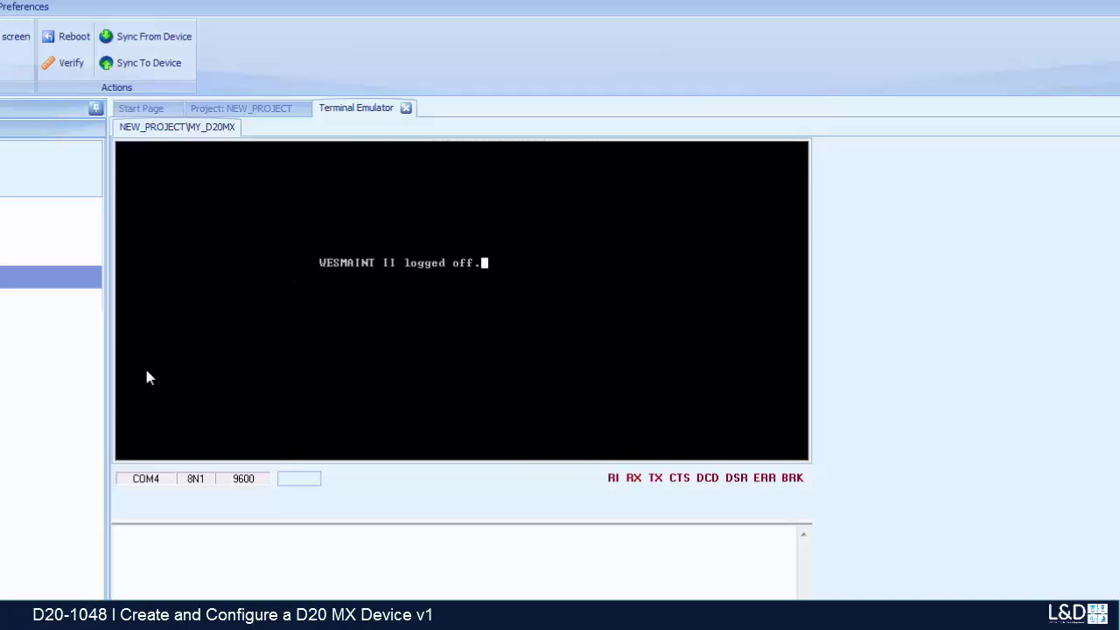